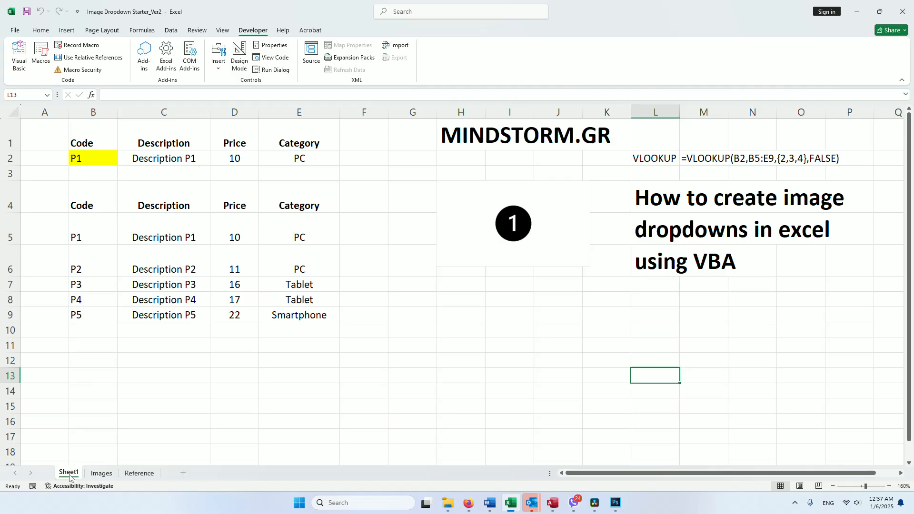
On the Images sheet, examine the object names of the five number pictures by selecting P1 to P5 in the object list.
left_click(100, 473)
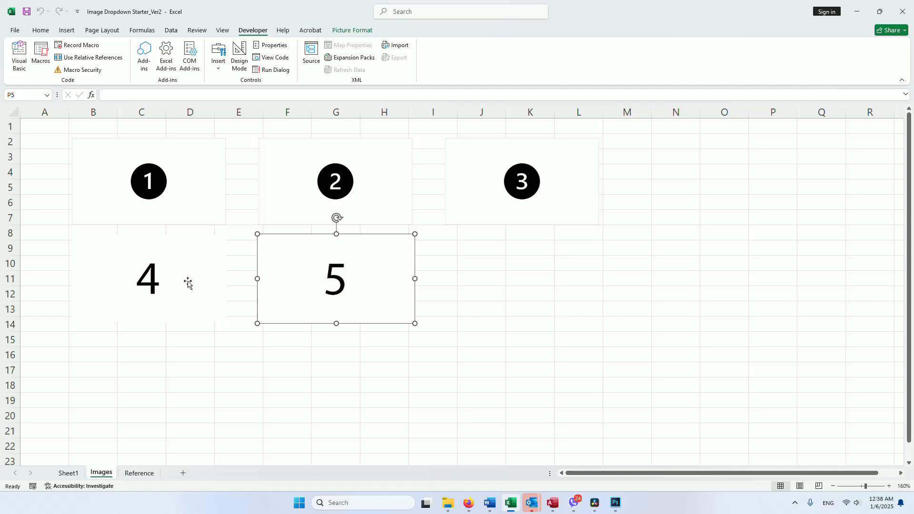
left_click(556, 338)
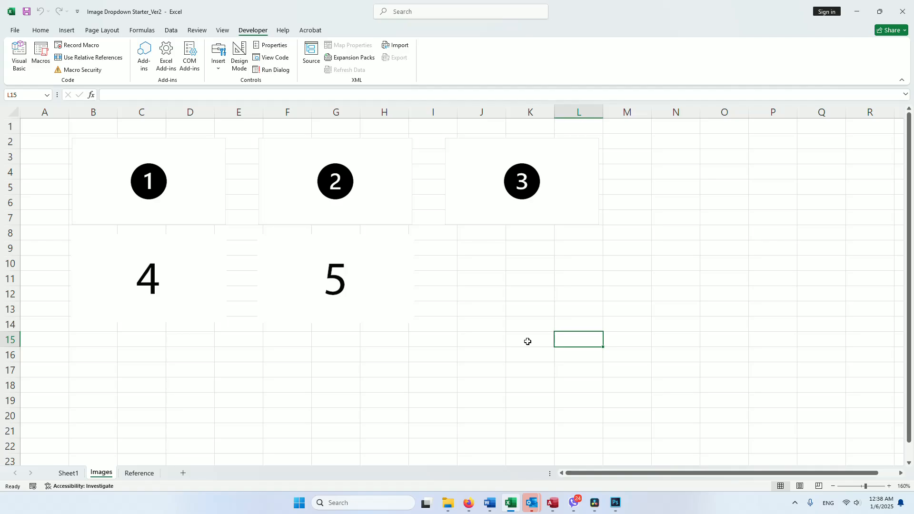
key("alt+F10")
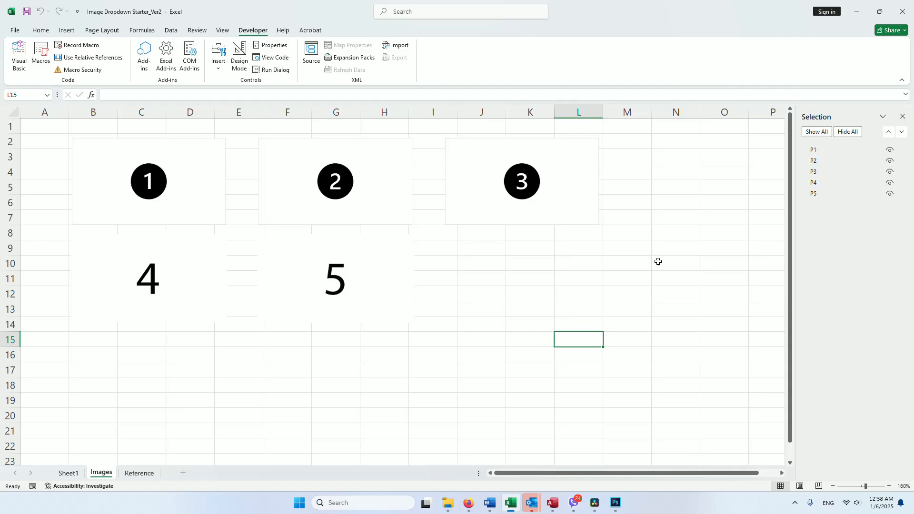
left_click(815, 150)
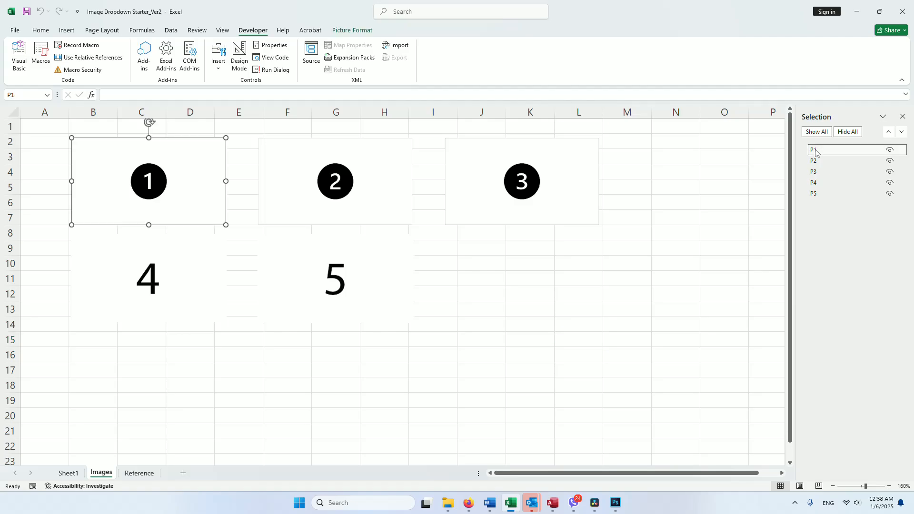
left_click(817, 162)
left_click(817, 172)
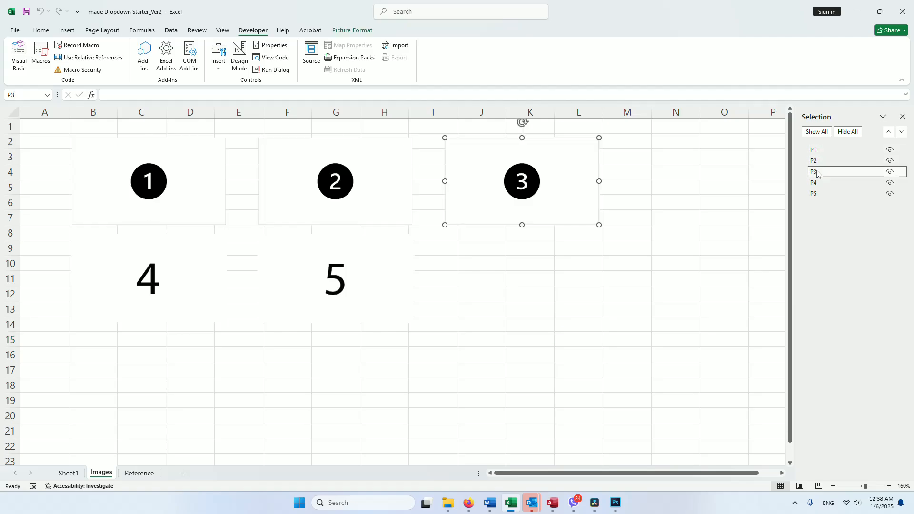
left_click(815, 184)
left_click(814, 194)
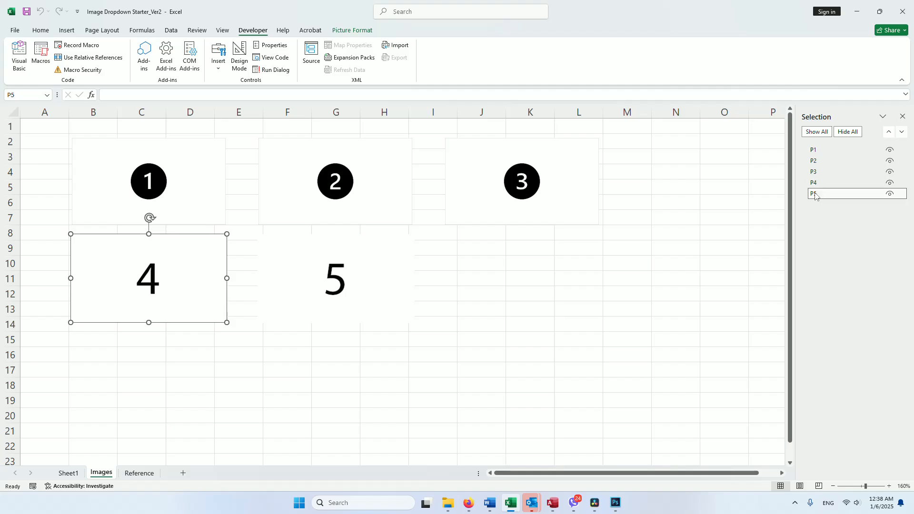
left_click(813, 150)
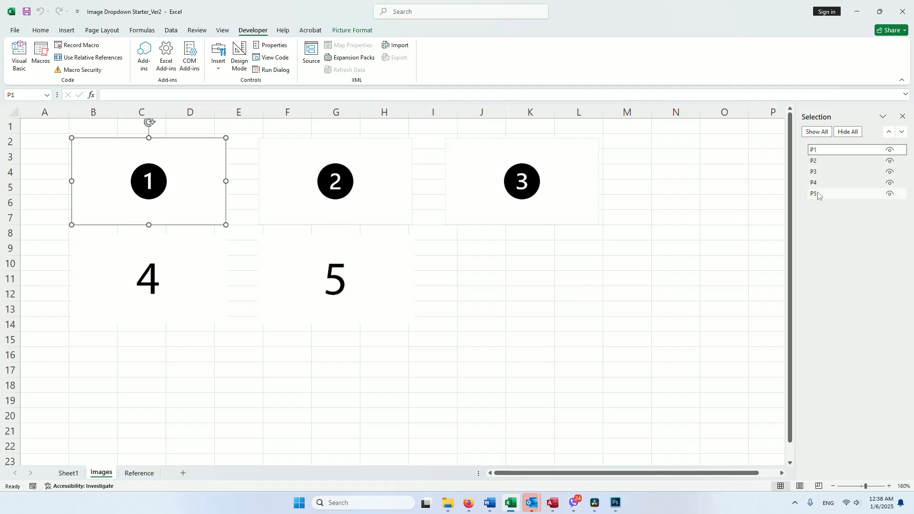
left_click(902, 116)
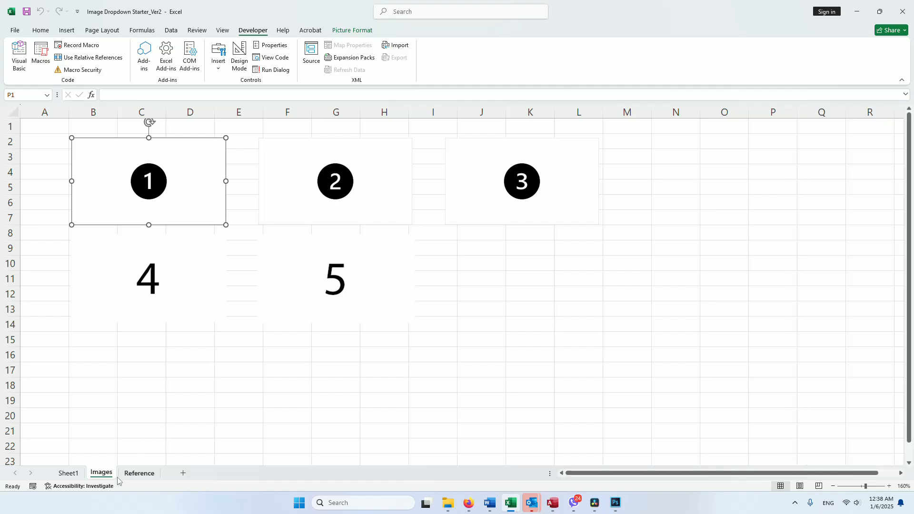
On Sheet1, test the dropdown in cell B2 by choosing P2, P3, P4 and finally P5.
left_click(74, 475)
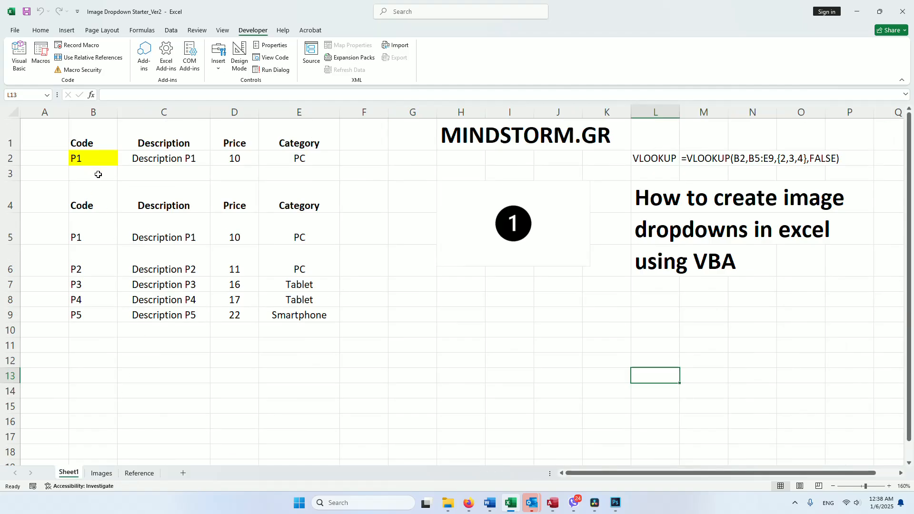
left_click(90, 159)
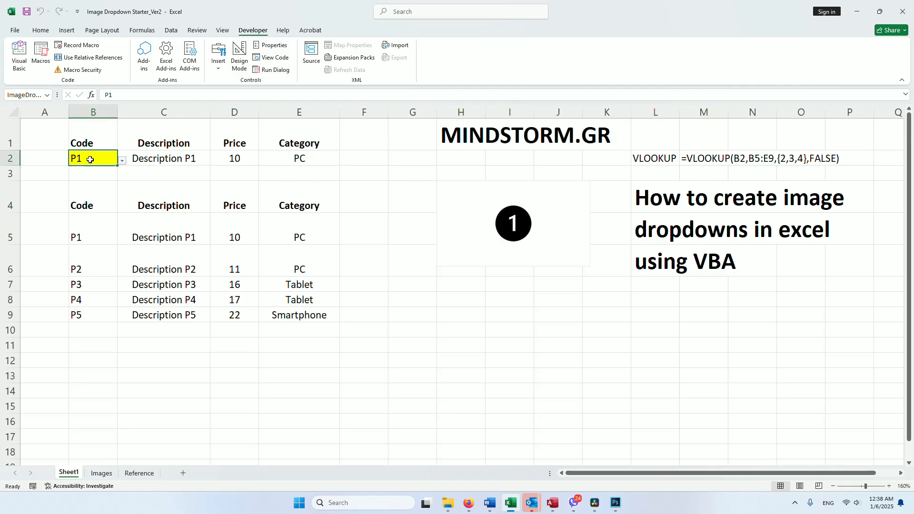
left_click(122, 161)
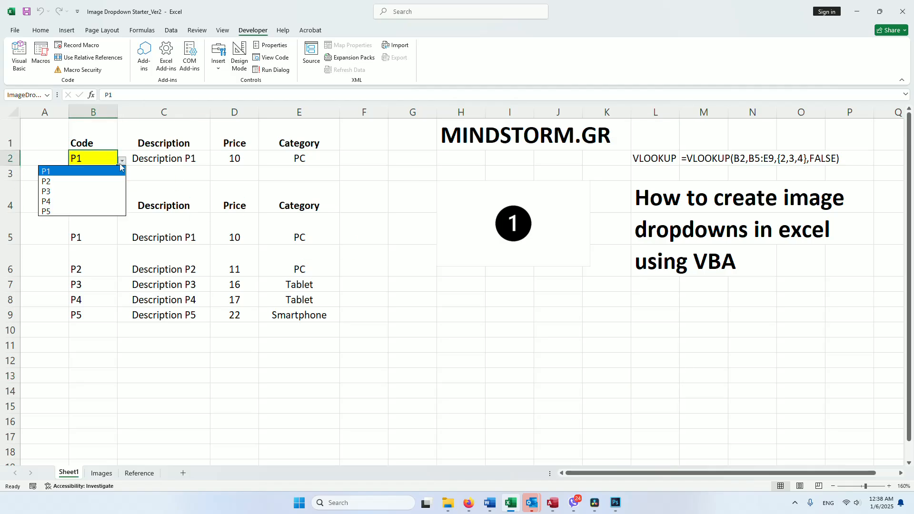
left_click(80, 181)
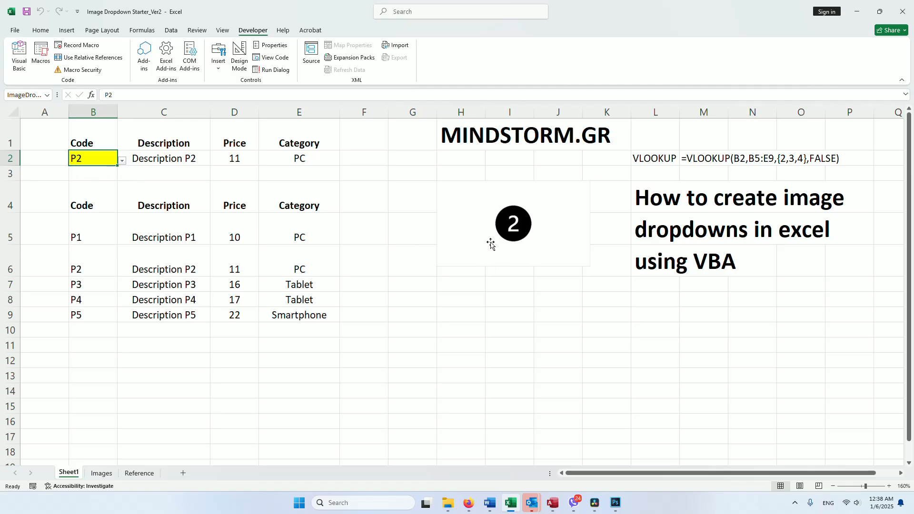
left_click(122, 162)
left_click(100, 189)
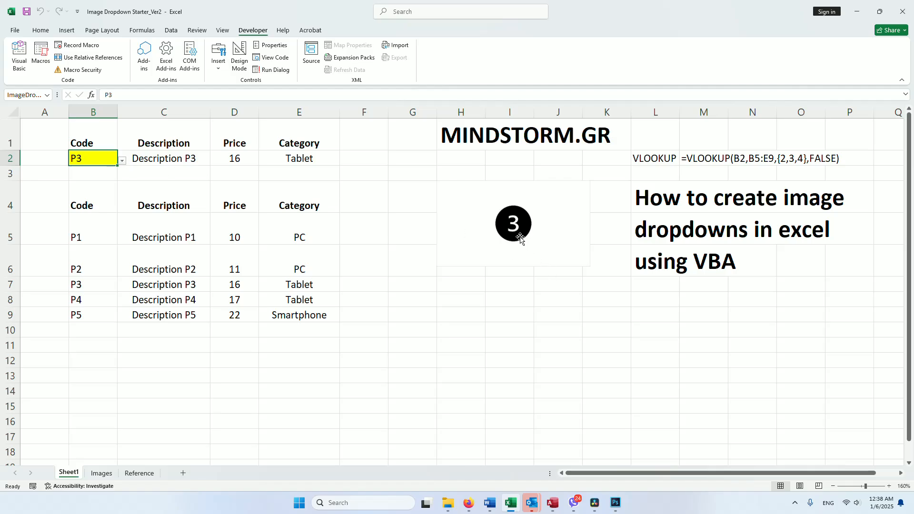
left_click(122, 161)
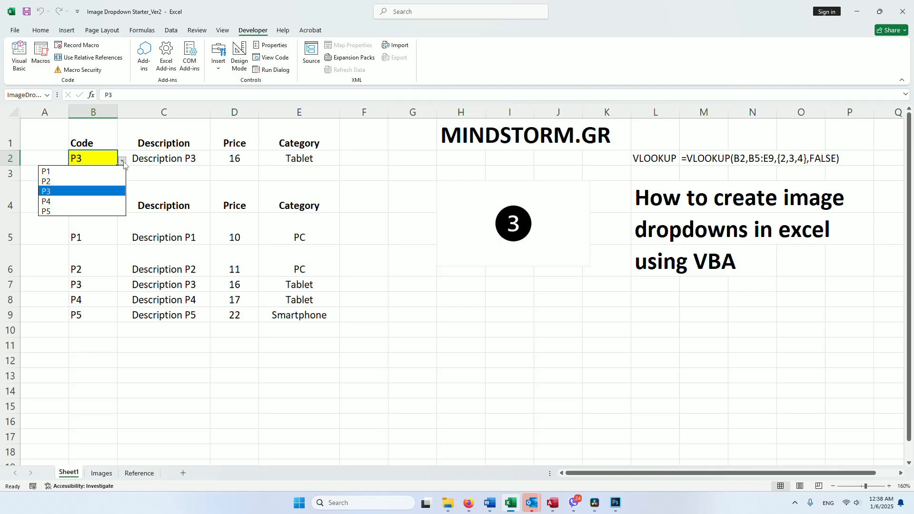
left_click(97, 203)
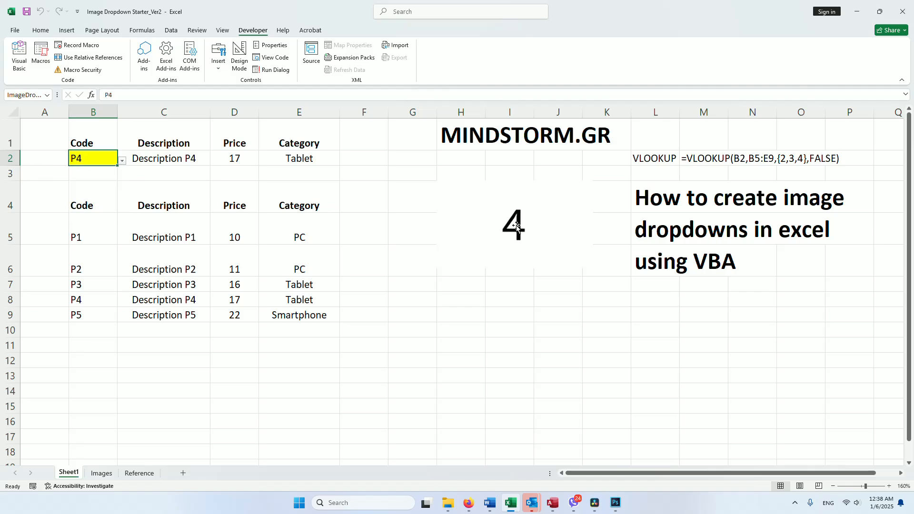
left_click(123, 161)
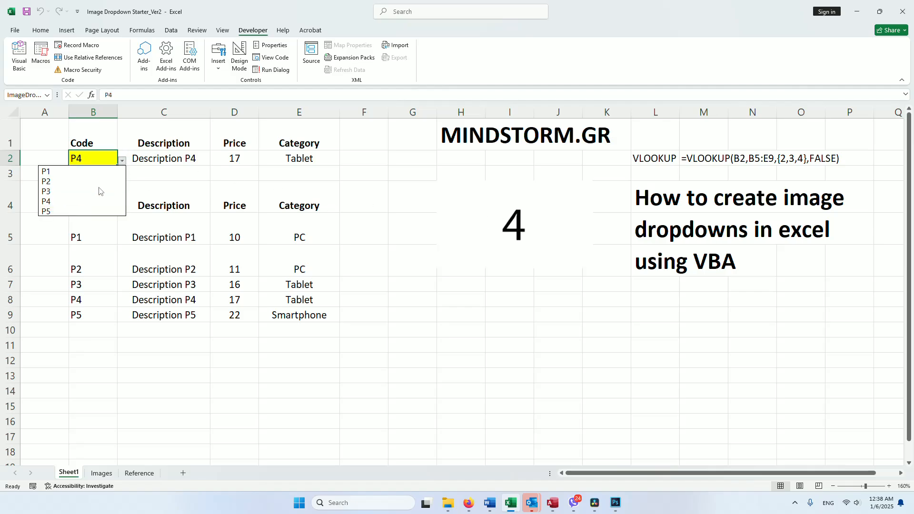
left_click(86, 210)
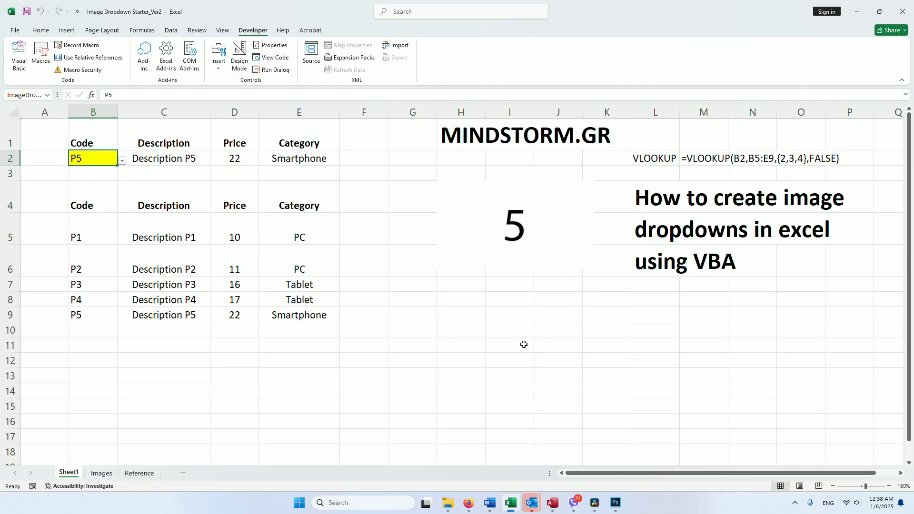
left_click(486, 345)
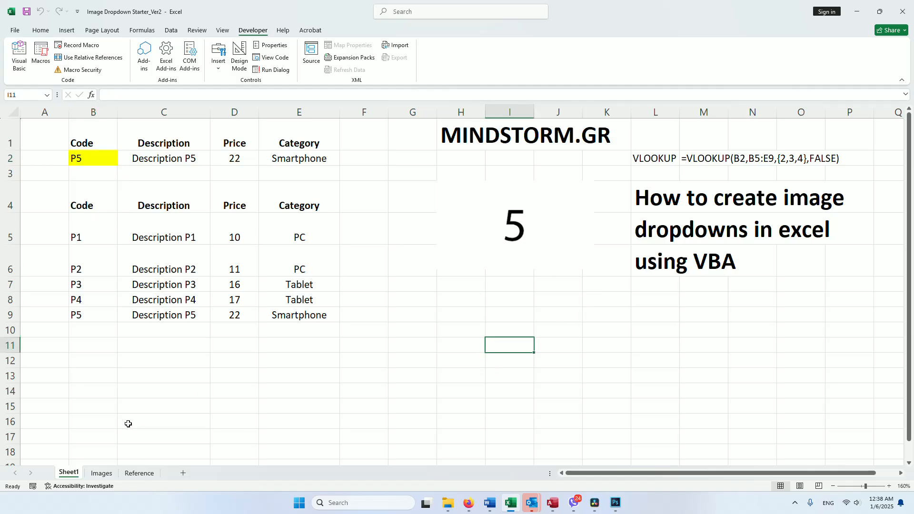
Inspect the data validation settings of cell B2, including the list source.
left_click(90, 159)
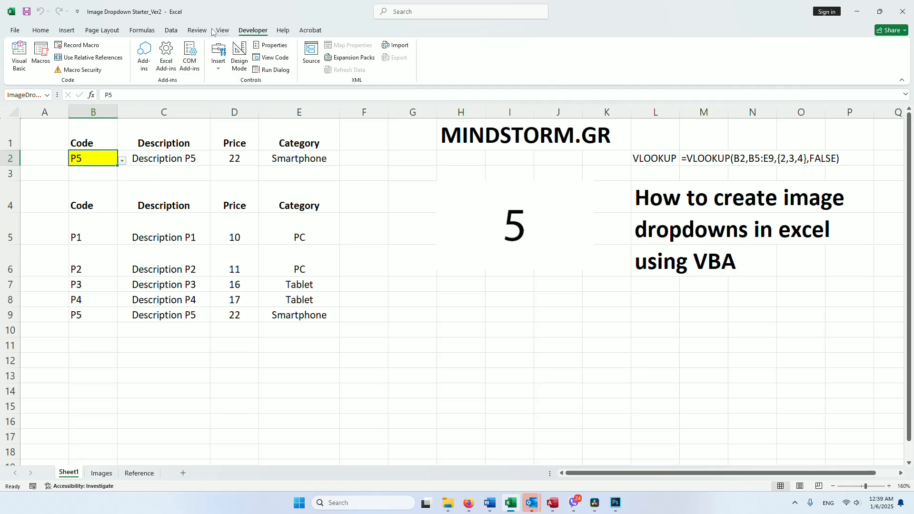
left_click(171, 30)
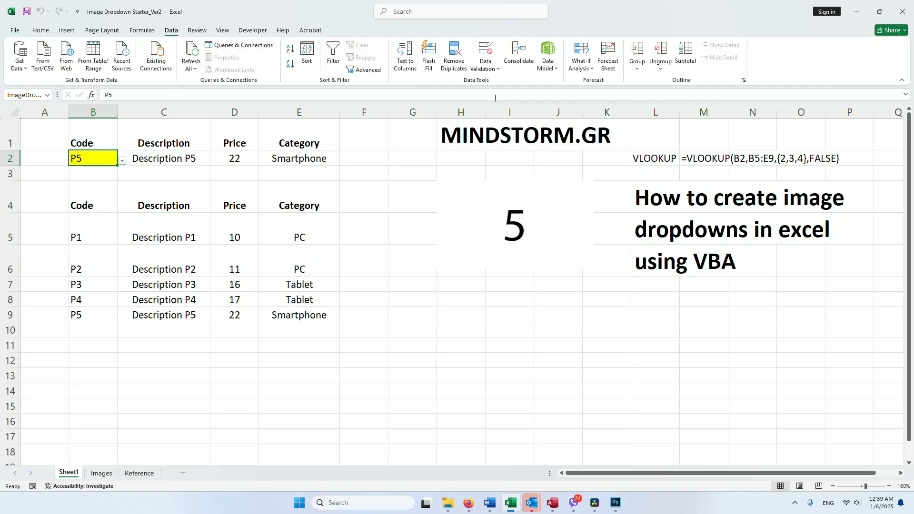
left_click(488, 70)
left_click(505, 84)
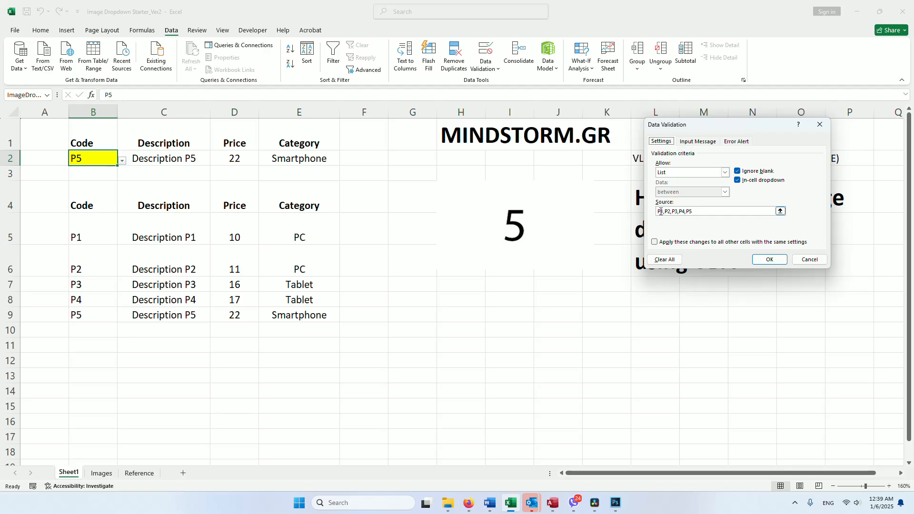
left_click(769, 259)
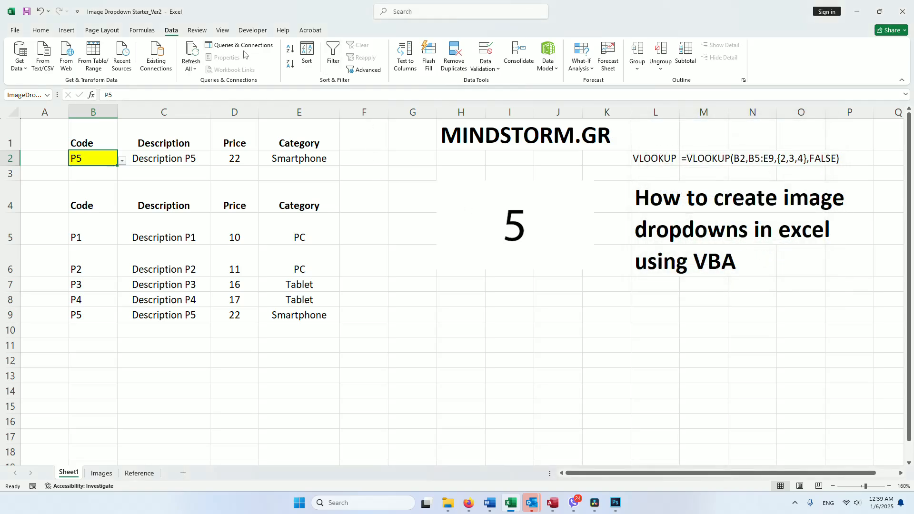
Examine the Worksheet_Change event code behind Sheet1, and close its code window.
left_click(252, 30)
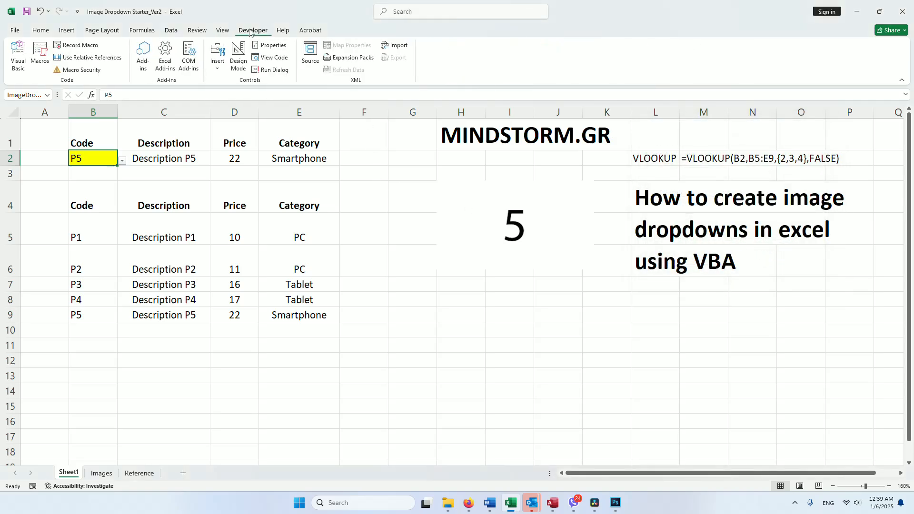
left_click(276, 59)
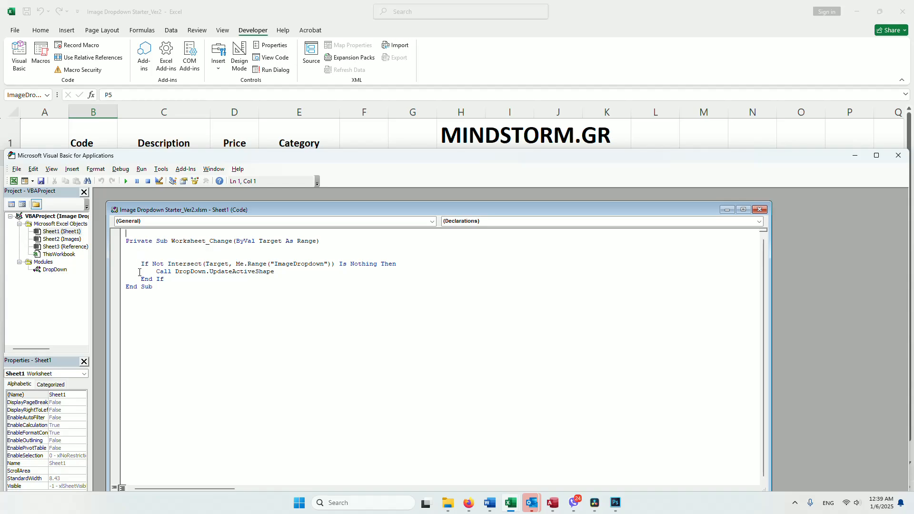
left_click(760, 210)
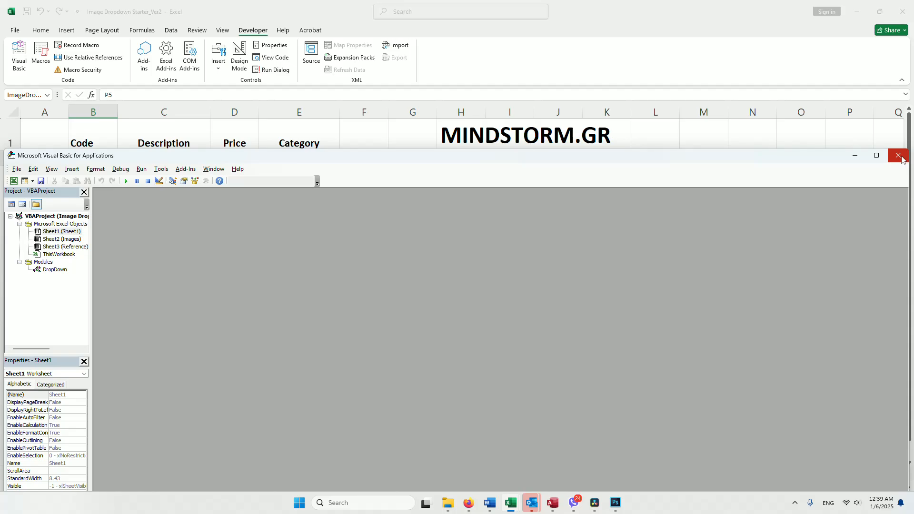
Read through the whole code of the DropDown module, and close its code window.
double_click(53, 270)
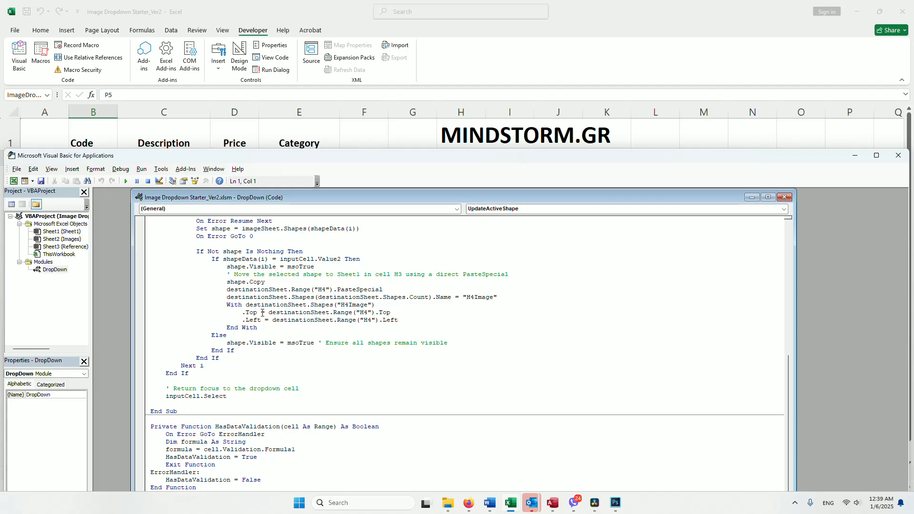
scroll(262, 313, "up", 11)
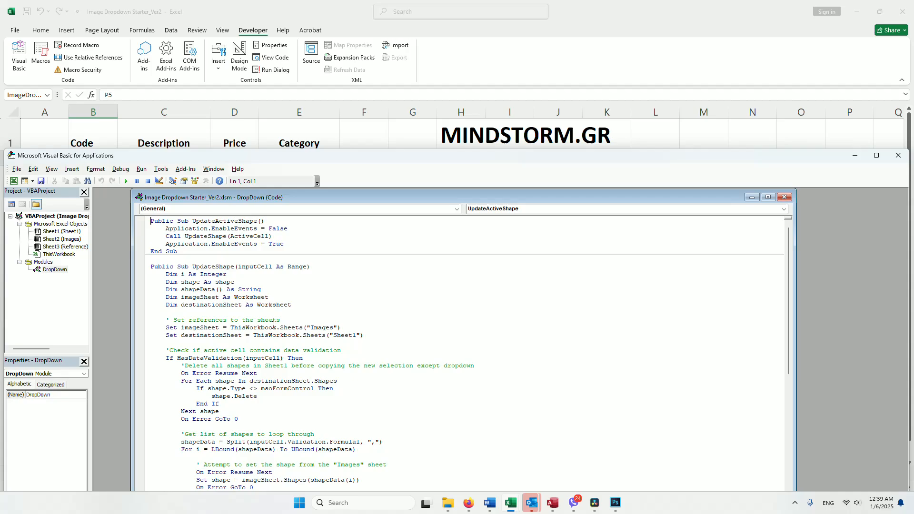
scroll(273, 325, "down", 3)
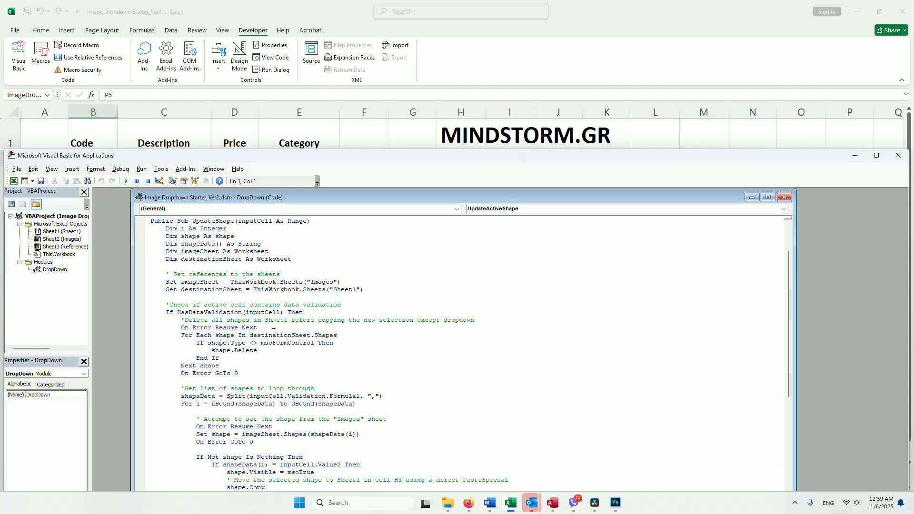
scroll(281, 324, "down", 2)
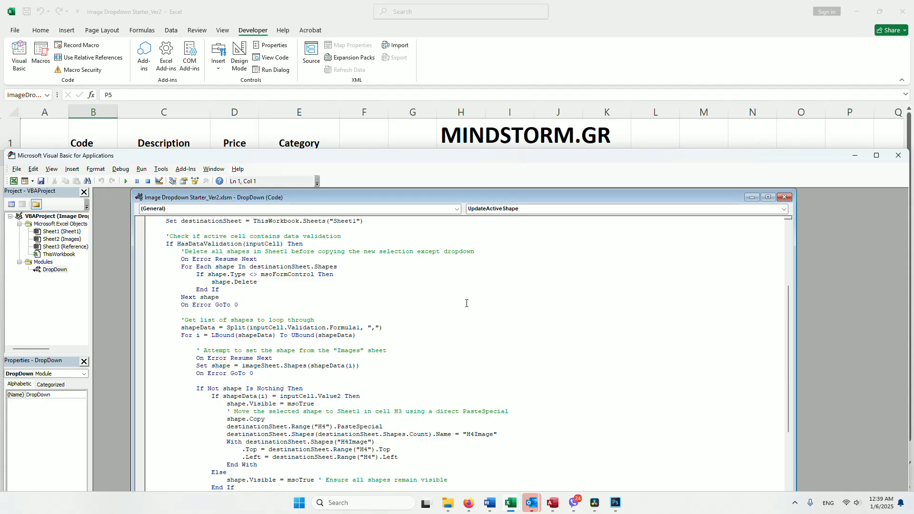
scroll(467, 303, "down", 4)
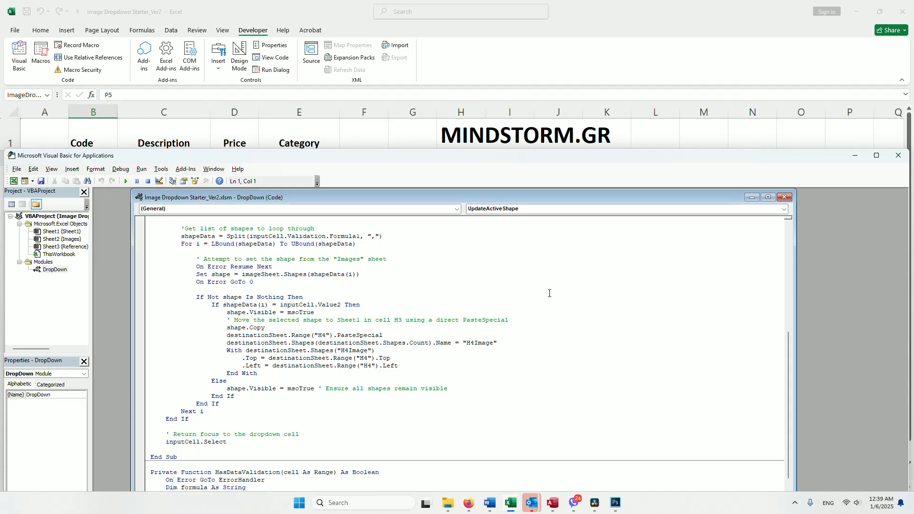
scroll(549, 293, "down", 2)
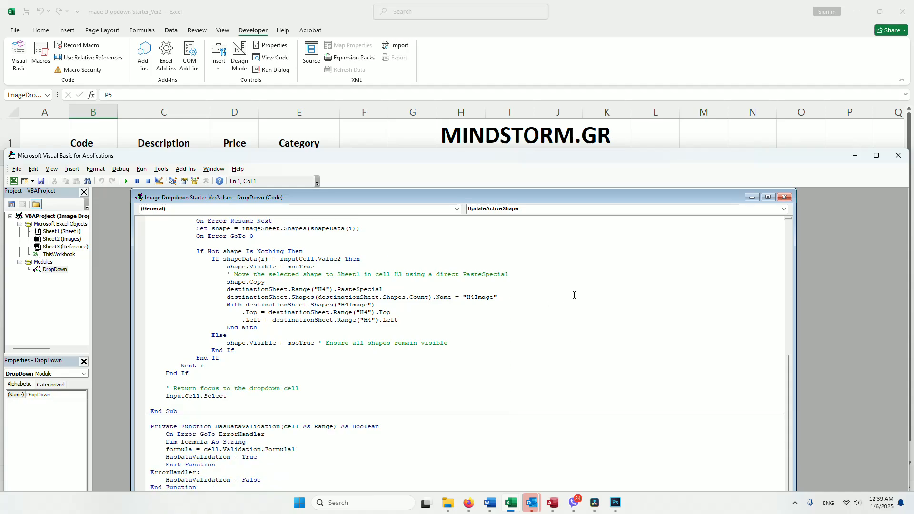
left_click(789, 199)
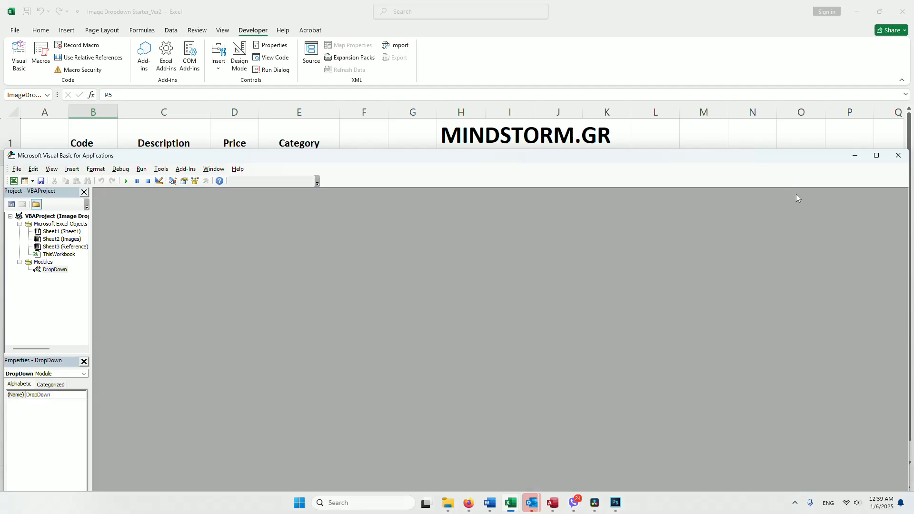
Leave the VBA editor and check the defined name of cell B2 on Sheet1.
left_click(898, 155)
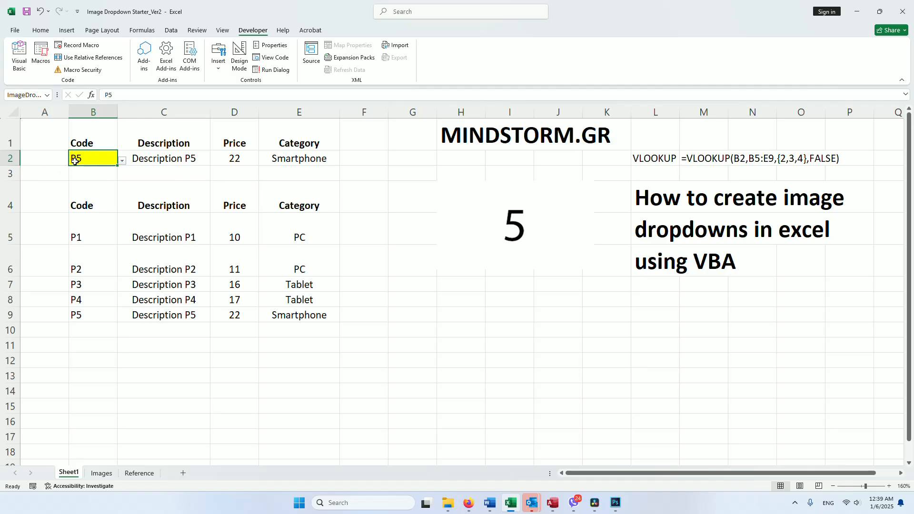
left_click(25, 94)
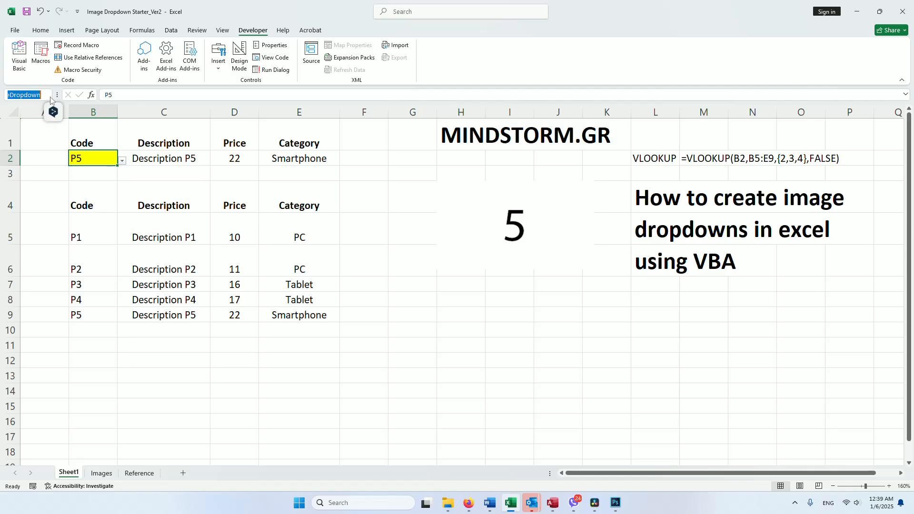
left_click(497, 351)
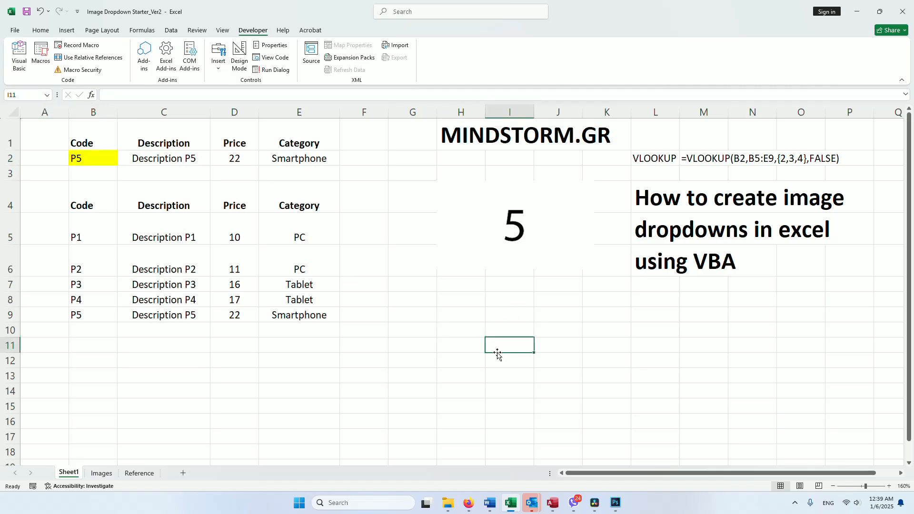
Clear cells C2:E2 and copy the VLOOKUP formula text from cell M2 without its leading apostrophe.
left_click_drag(168, 161, 289, 158)
key("Delete")
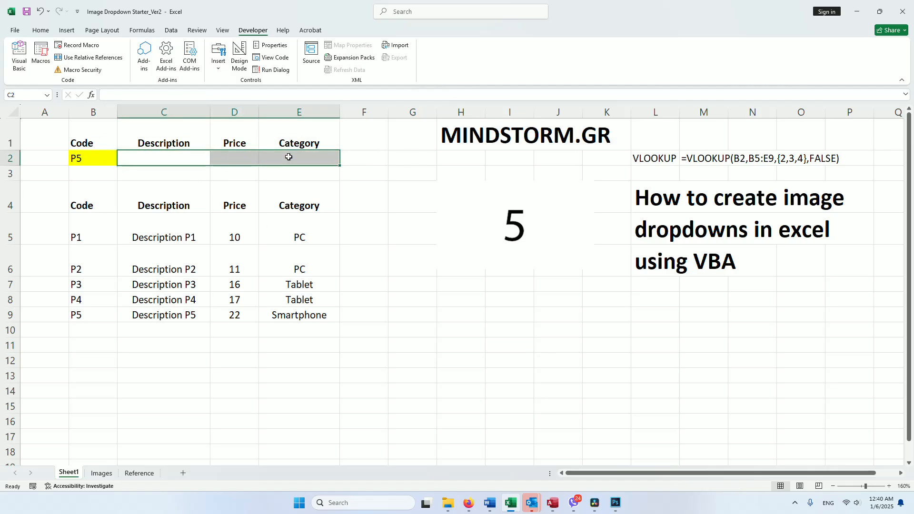
left_click(696, 159)
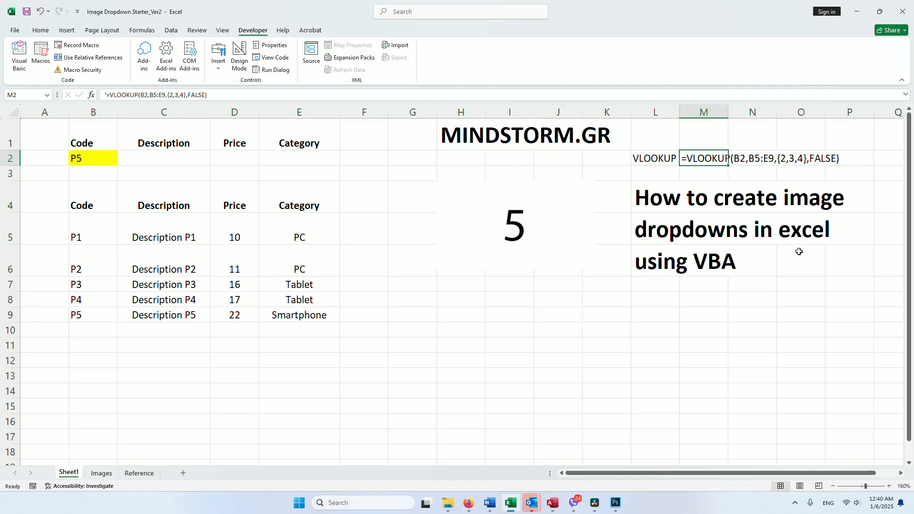
key("F2")
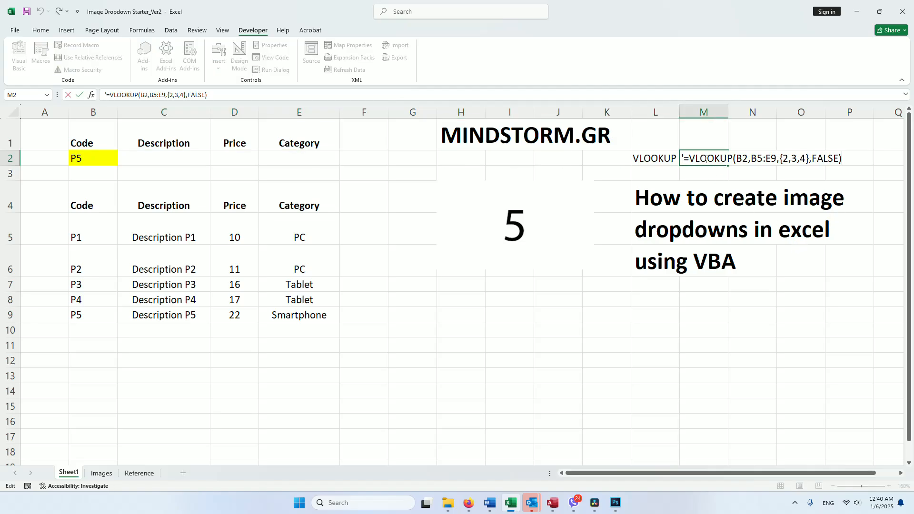
left_click_drag(684, 159, 842, 159)
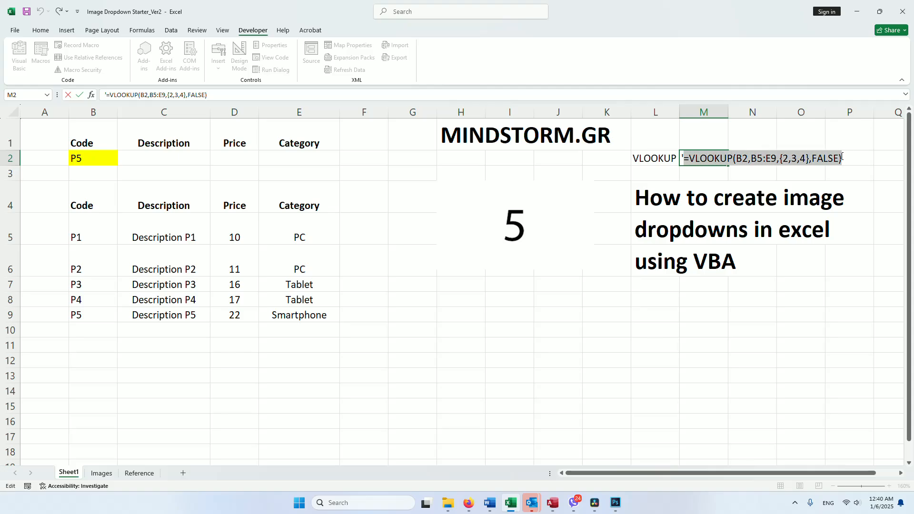
right_click(819, 163)
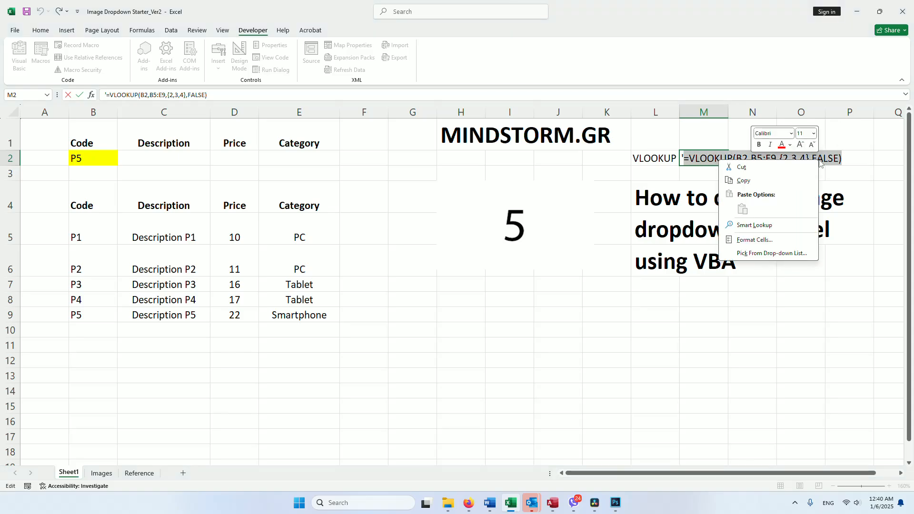
left_click(749, 183)
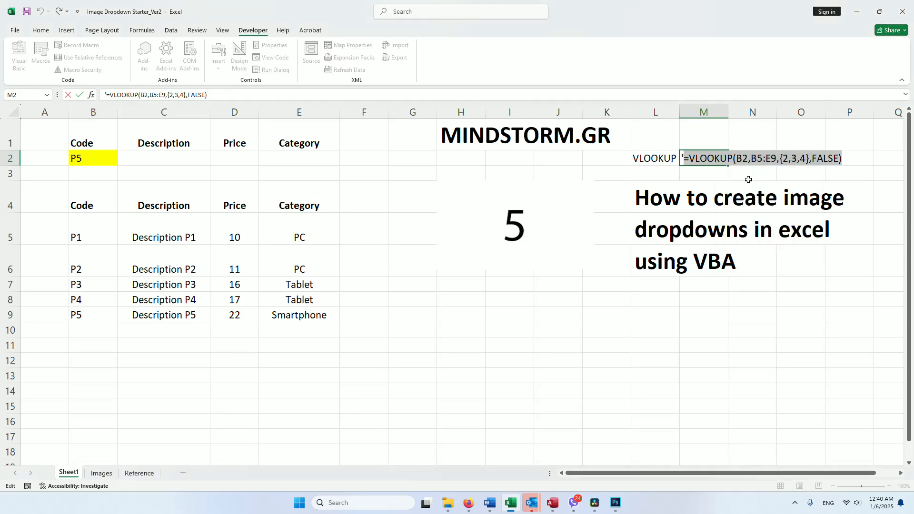
Enter the copied formula =VLOOKUP(B2,B5:E9,{2,3,4},FALSE) in cell C2 and check its spill range through E2.
left_click(148, 161)
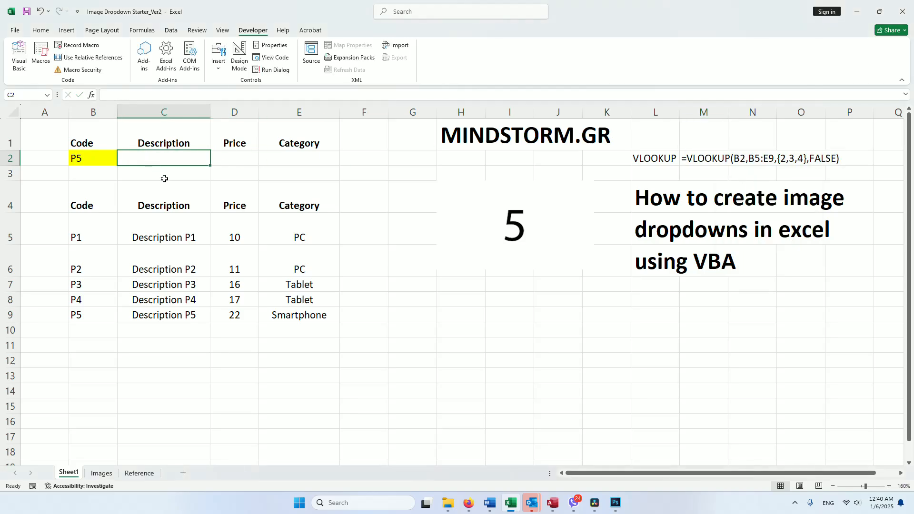
key("F2")
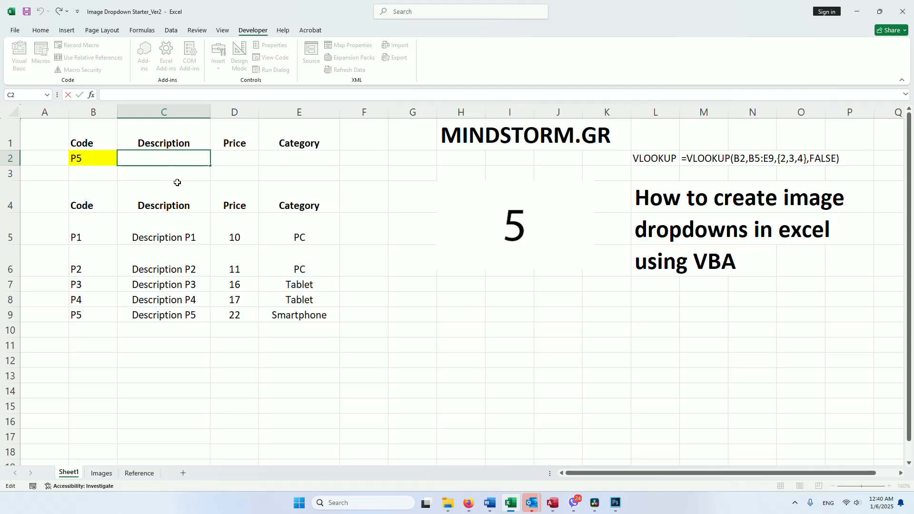
key("ctrl+v")
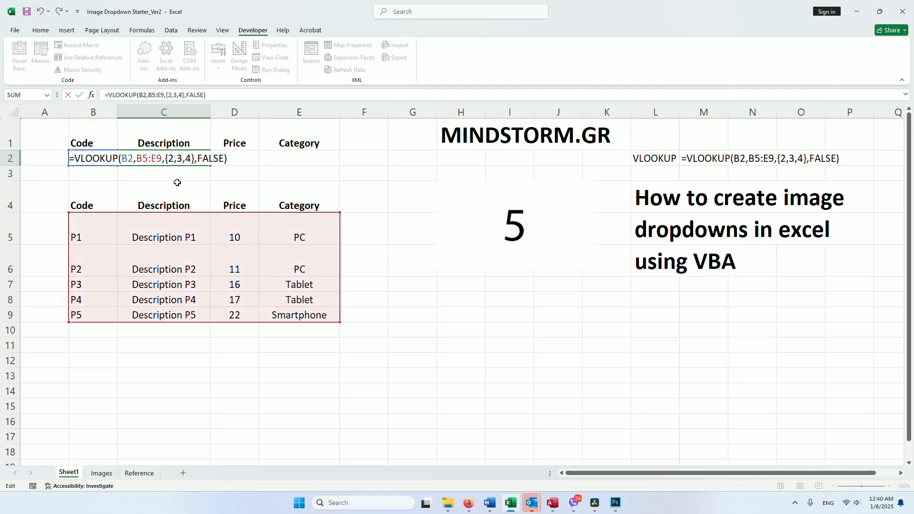
key("Return")
key("Up")
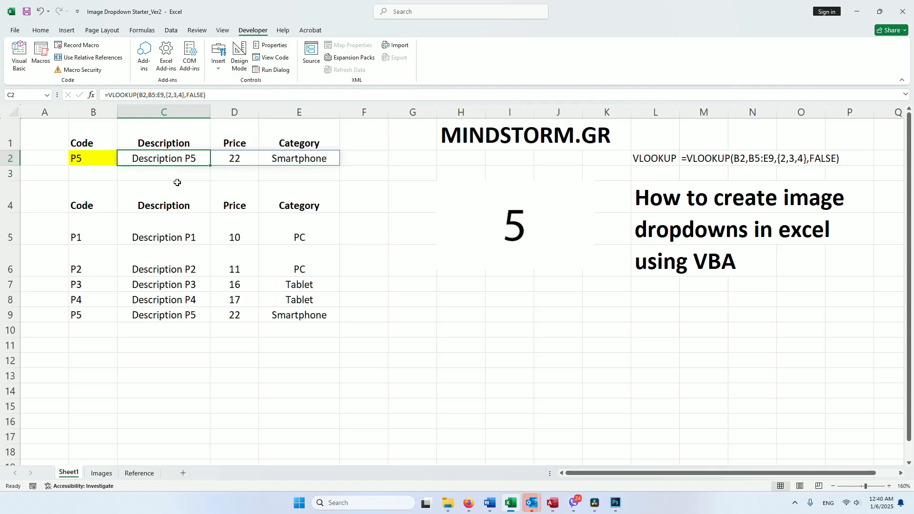
key("Right")
key("Right")
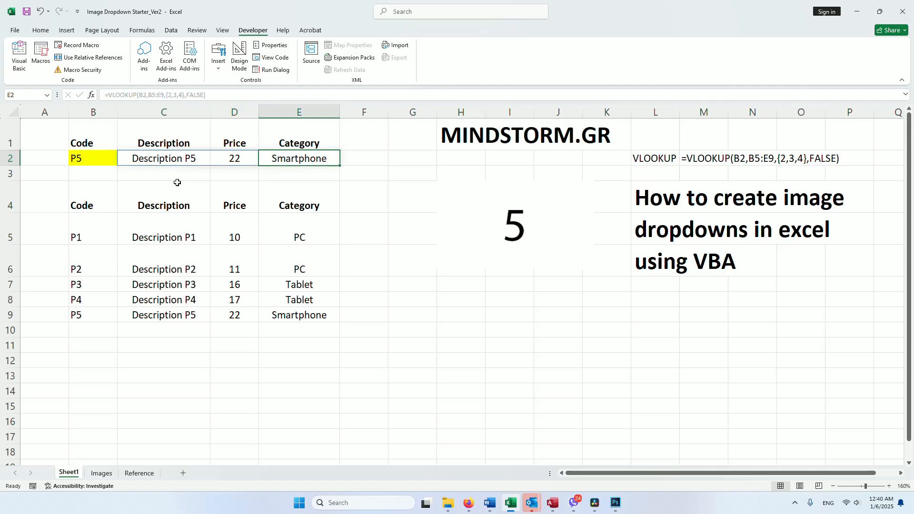
key("Left")
key("Left")
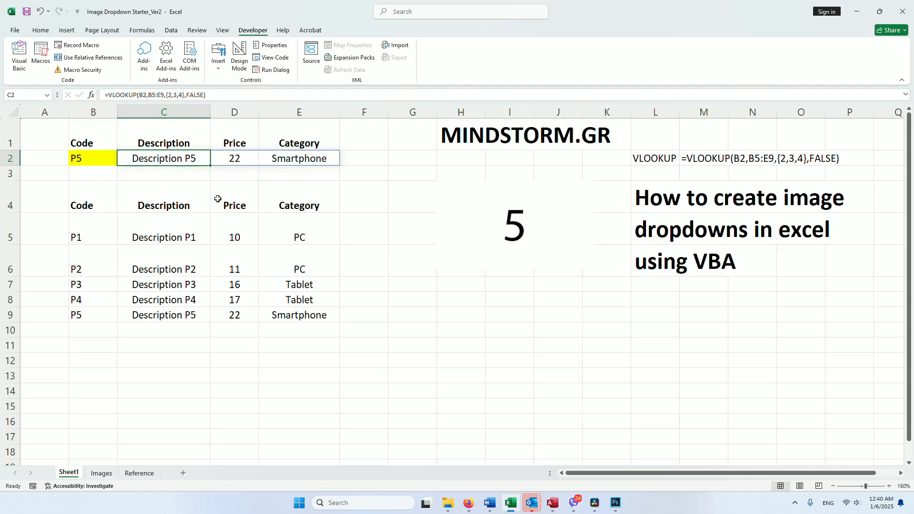
Choose P4 from the dropdown in cell B2 and check the looked-up description, price and category cells.
left_click(103, 158)
left_click(122, 161)
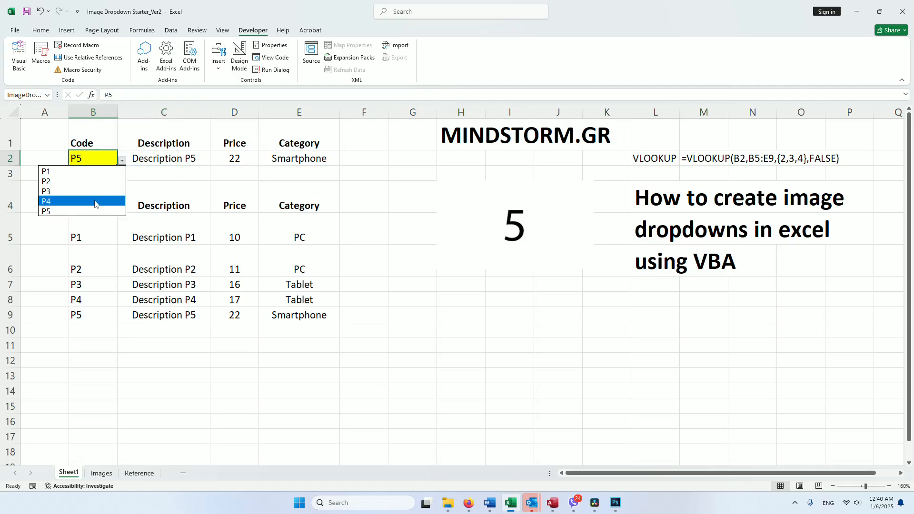
left_click(94, 204)
left_click(154, 159)
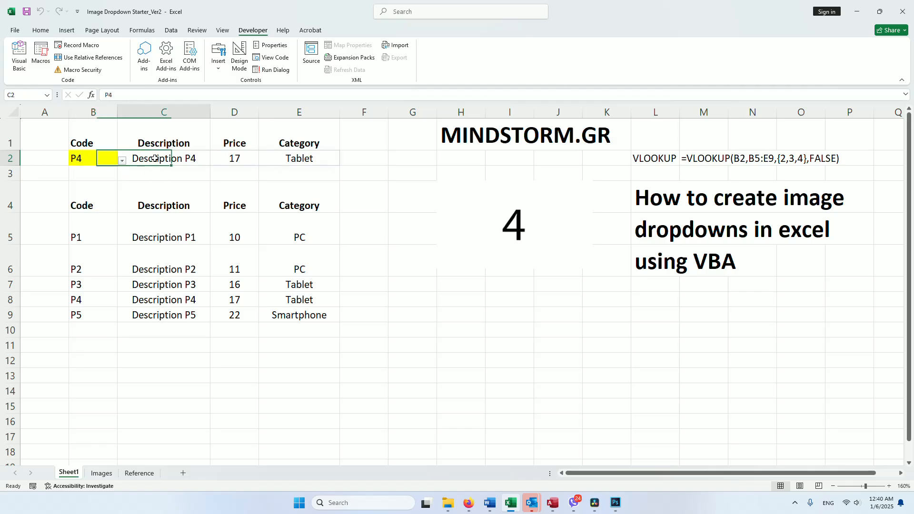
left_click(224, 160)
left_click(301, 159)
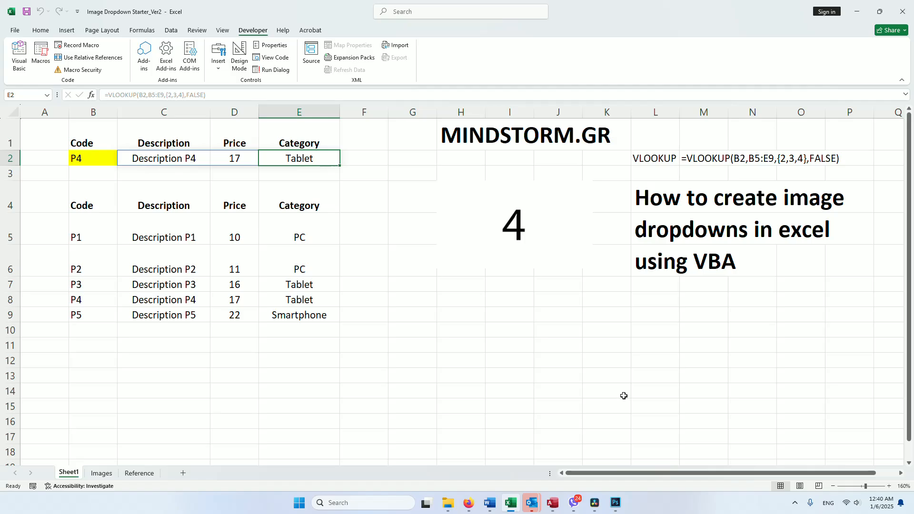
left_click(795, 503)
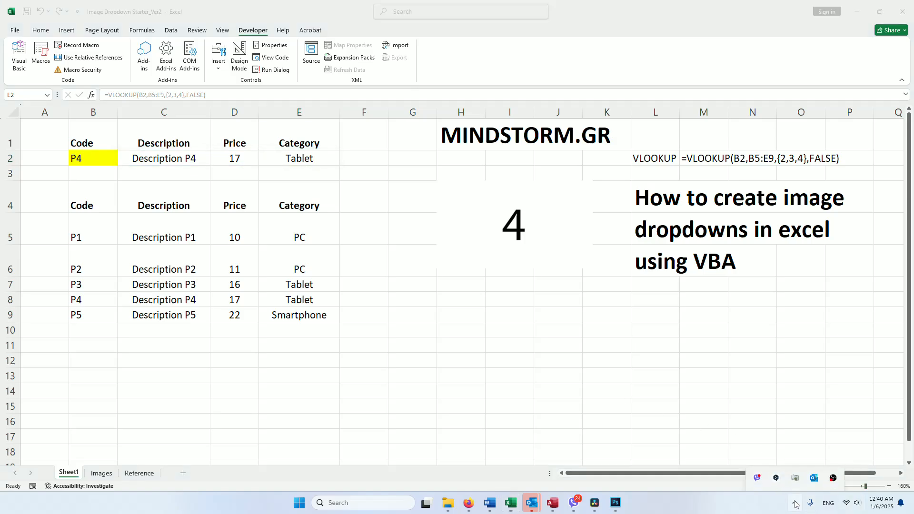
right_click(833, 454)
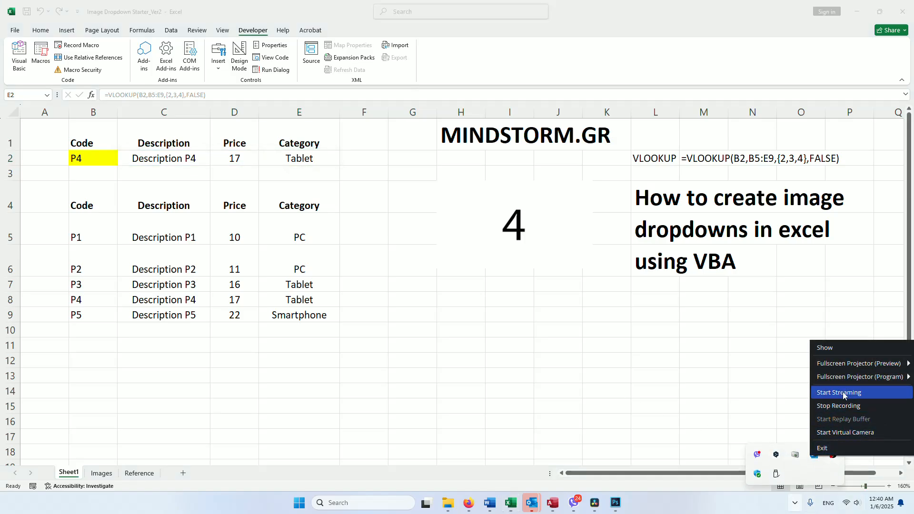